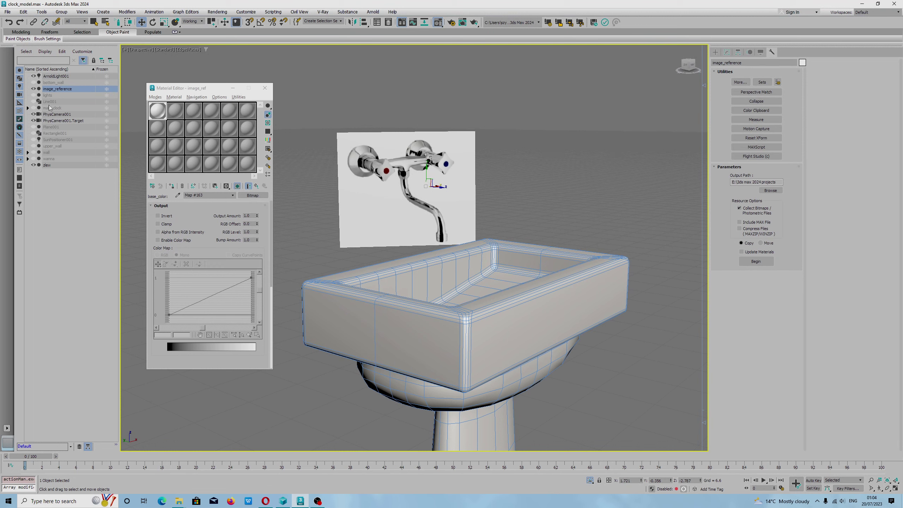
# Step: Unhide the lights object in the scene's object list
pyautogui.click(34, 95)
pyautogui.click(217, 12)
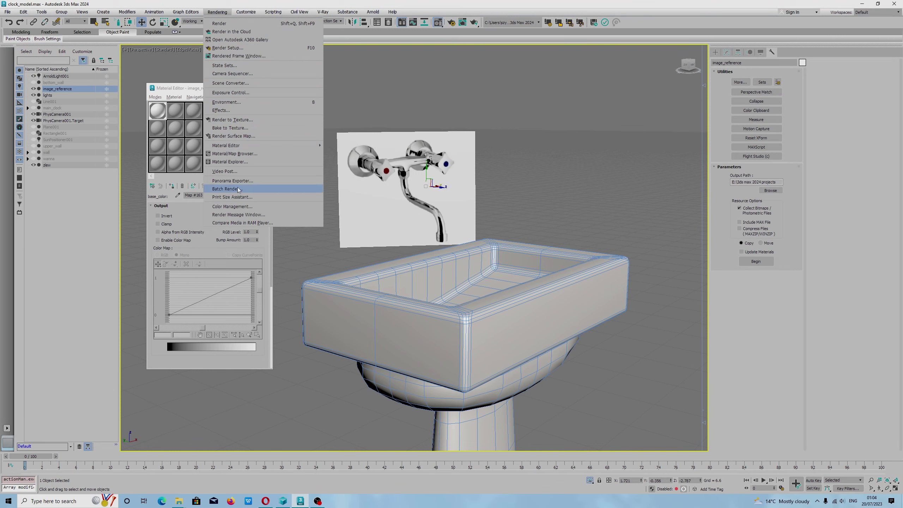
# Step: Switch image_reference's display properties and rendering control to By Layer and back to By Object, closing its object properties without applying
pyautogui.rightClick(391, 144)
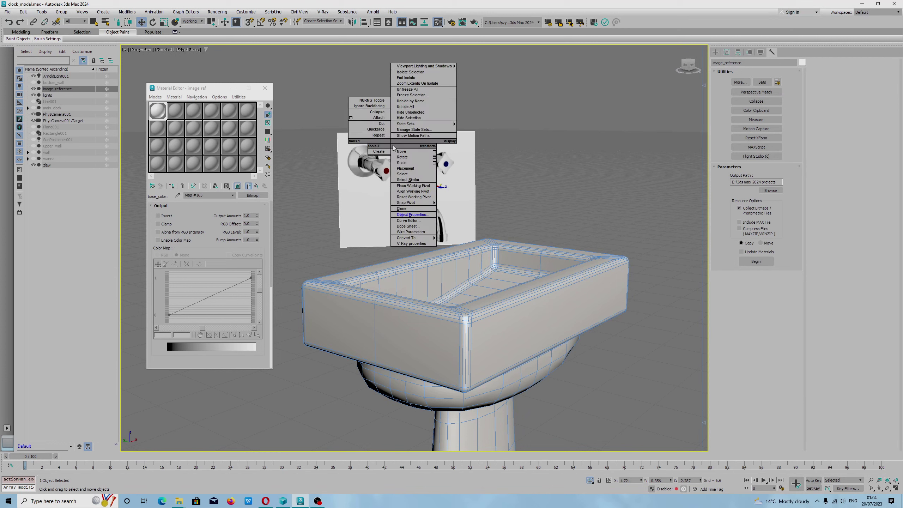
pyautogui.click(412, 214)
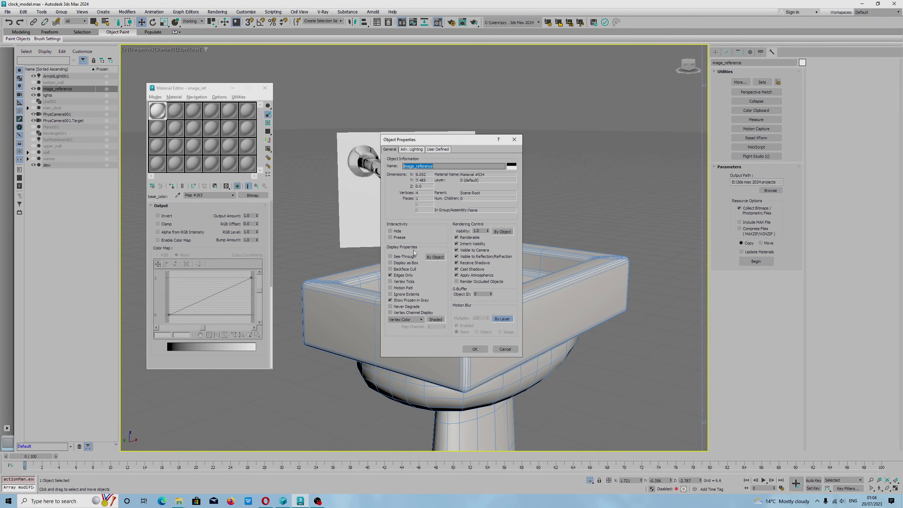
pyautogui.click(434, 256)
pyautogui.click(508, 231)
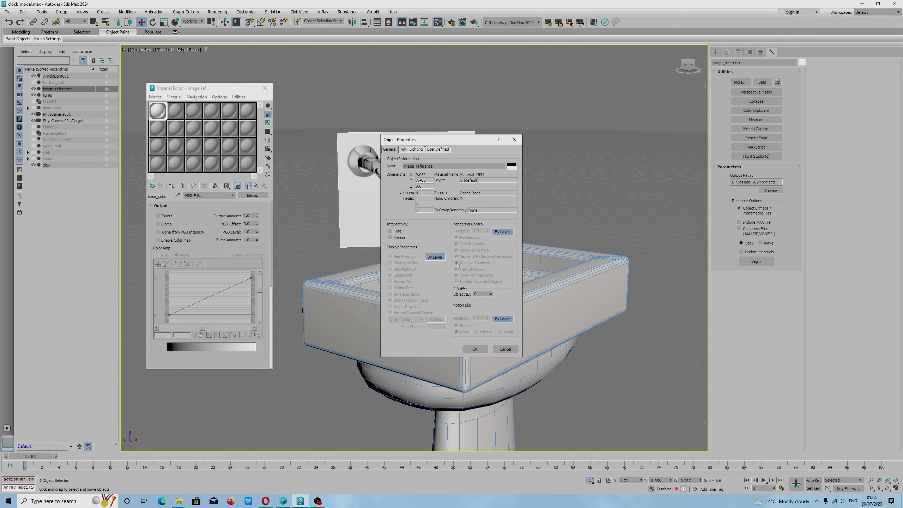
pyautogui.click(434, 258)
pyautogui.click(501, 232)
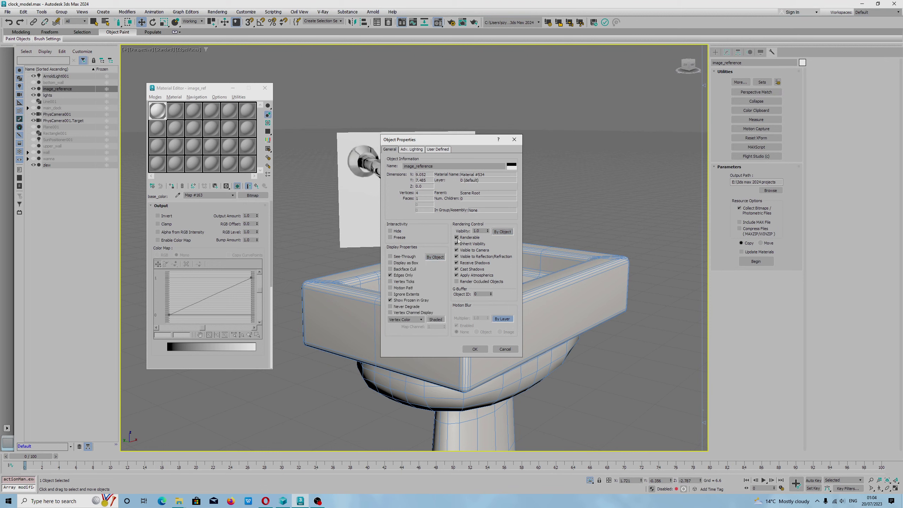
pyautogui.click(515, 139)
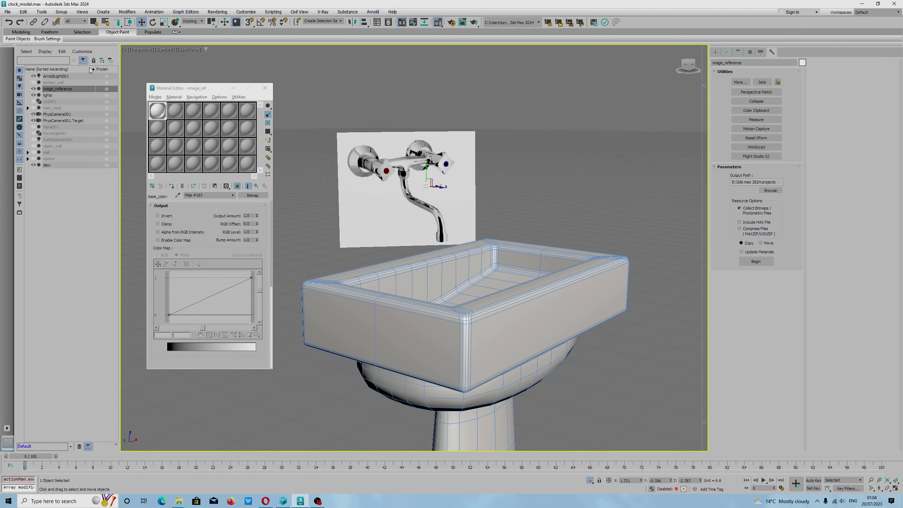
# Step: Add a Renderable column ahead of the Frozen column in the object list and widen the list
pyautogui.rightClick(90, 70)
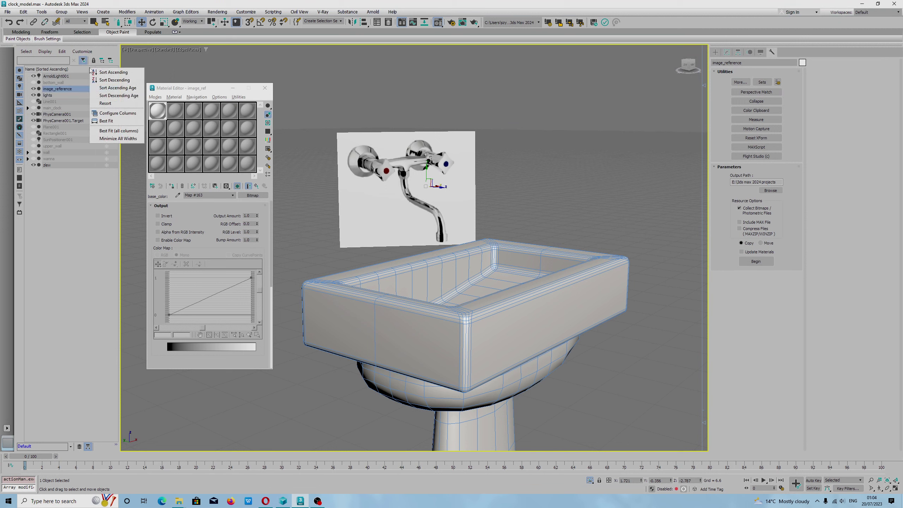
pyautogui.click(120, 114)
pyautogui.moveTo(75, 381); pyautogui.dragTo(156, 89)
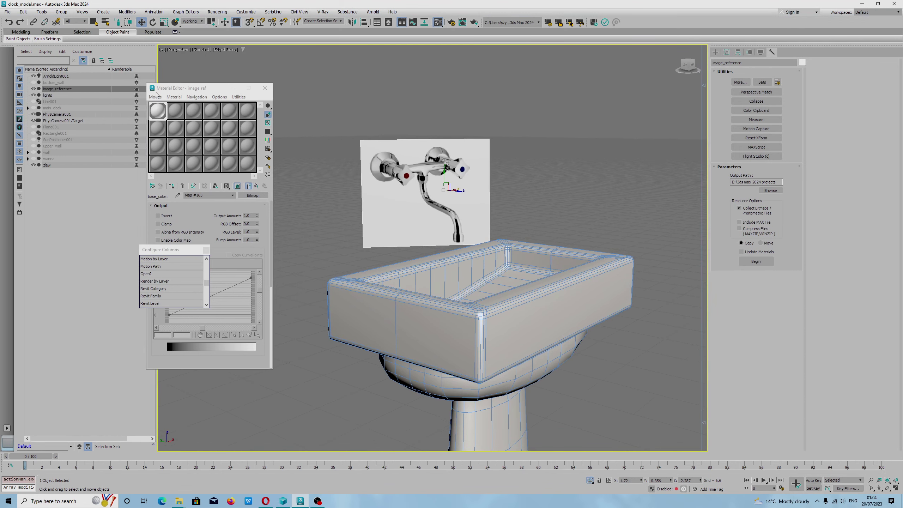
# Step: Narrow the Name and Renderable columns and sort the object list by Renderable so image_reference comes first
pyautogui.moveTo(111, 70); pyautogui.dragTo(85, 71)
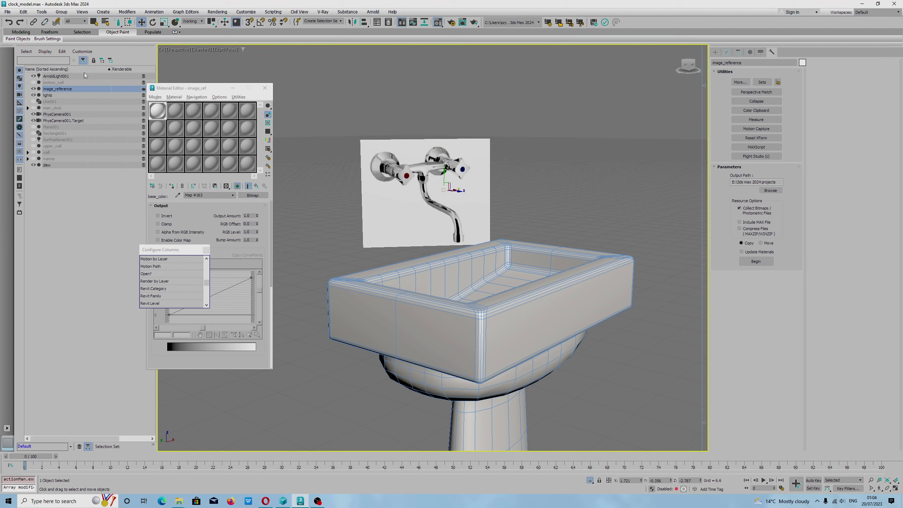
pyautogui.moveTo(110, 70); pyautogui.dragTo(86, 70)
pyautogui.click(88, 72)
pyautogui.click(88, 71)
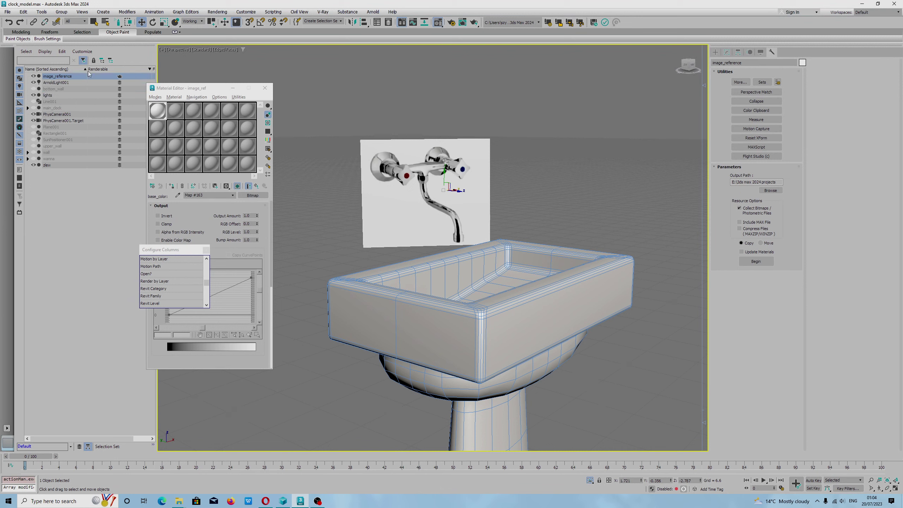
pyautogui.moveTo(151, 69); pyautogui.dragTo(129, 69)
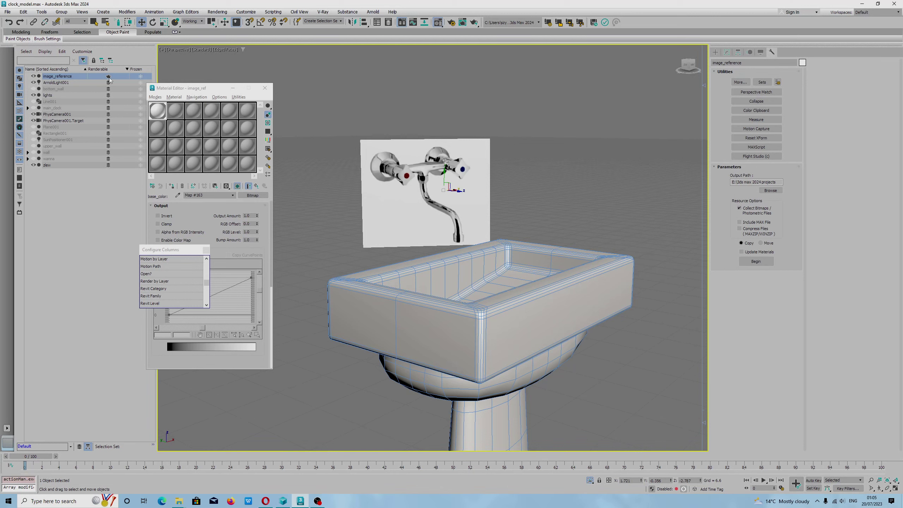
# Step: Turn off Renderable for image_reference in its object properties
pyautogui.rightClick(399, 167)
pyautogui.click(431, 239)
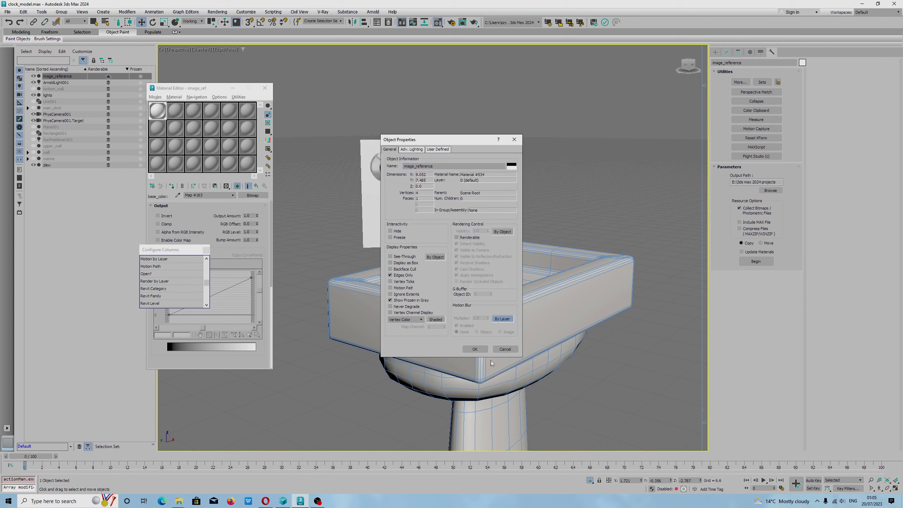
pyautogui.click(474, 349)
# Step: Turn Renderable back on in image_reference's object properties, and toggle it off and on from the object list
pyautogui.rightClick(419, 183)
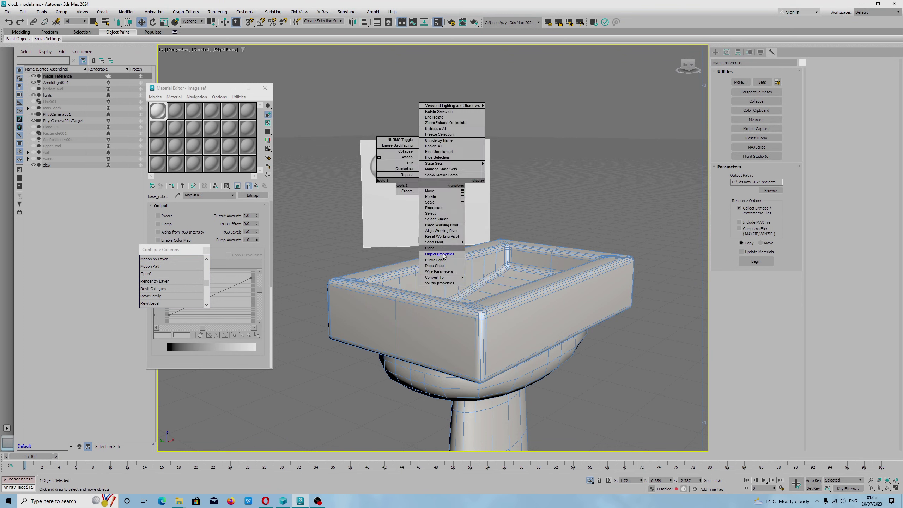
pyautogui.click(441, 255)
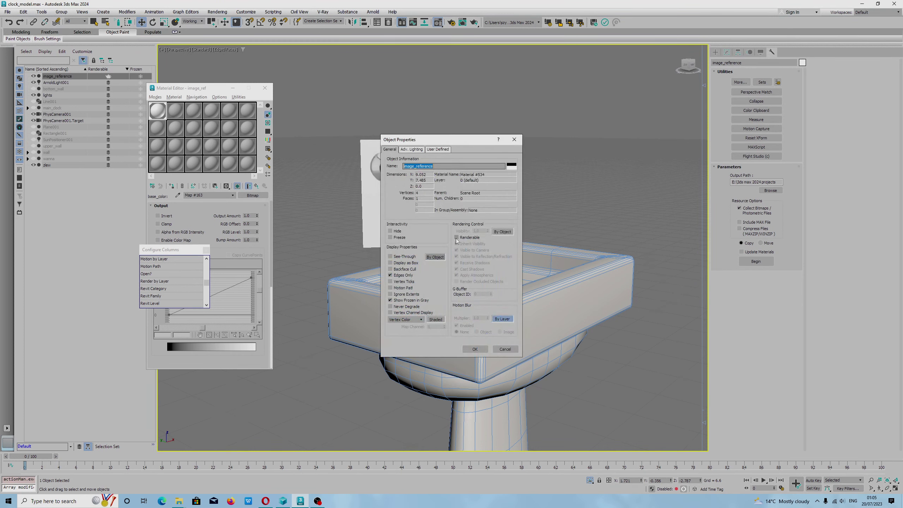
pyautogui.click(476, 348)
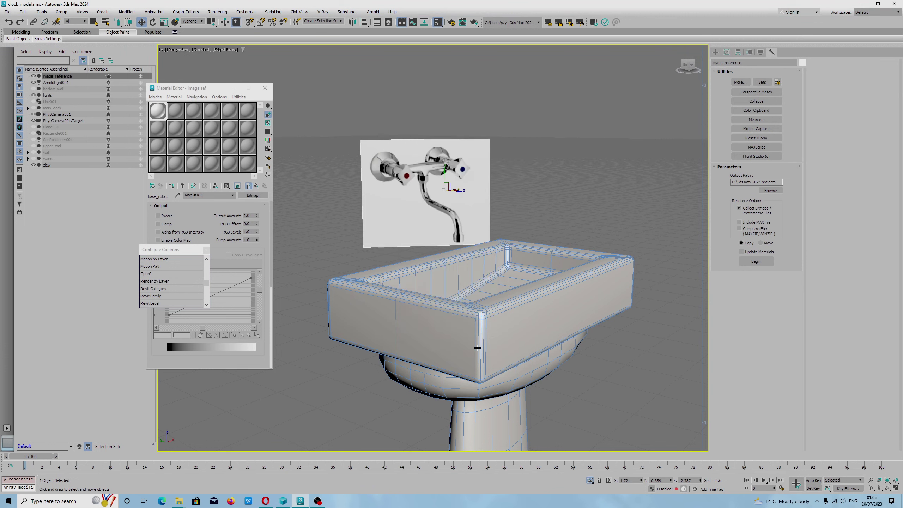
pyautogui.click(109, 78)
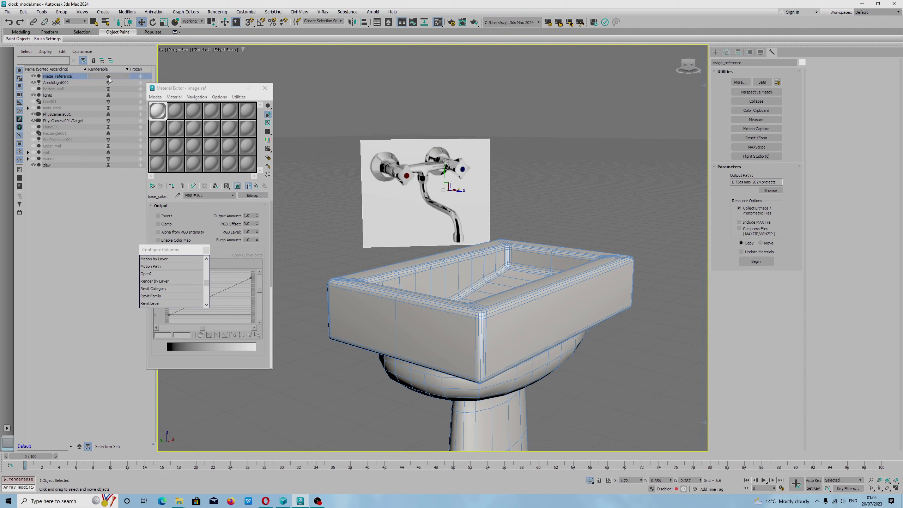
pyautogui.click(108, 77)
# Step: Keep image_reference's display properties and rendering control on By Object and enable See-Through in its object properties
pyautogui.rightClick(394, 166)
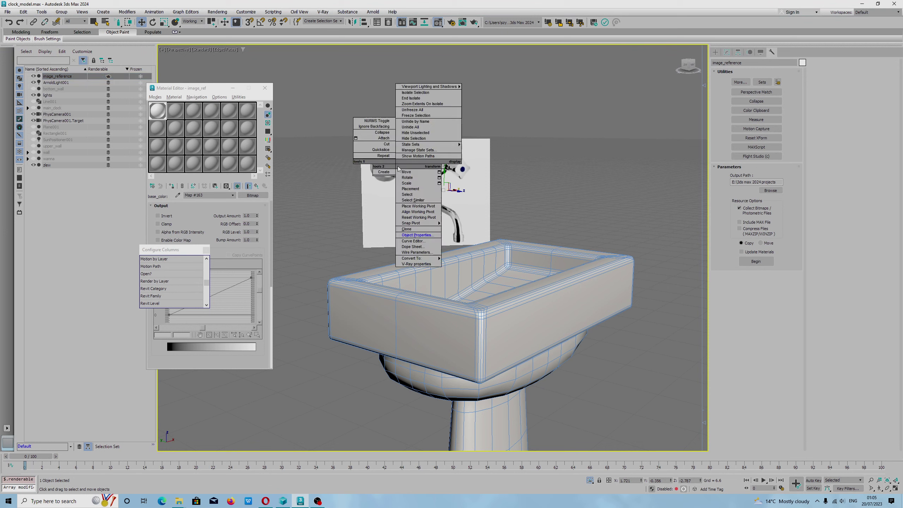
pyautogui.click(420, 237)
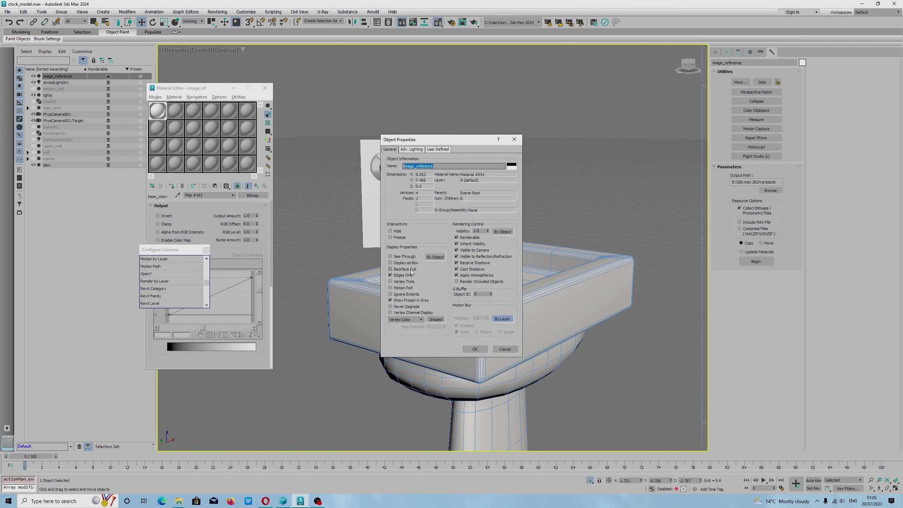
pyautogui.click(433, 257)
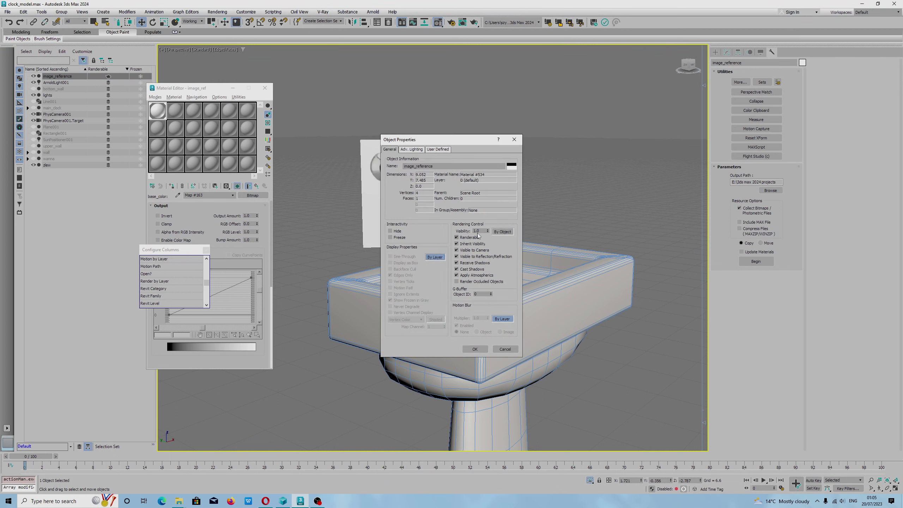
pyautogui.click(497, 232)
pyautogui.click(435, 257)
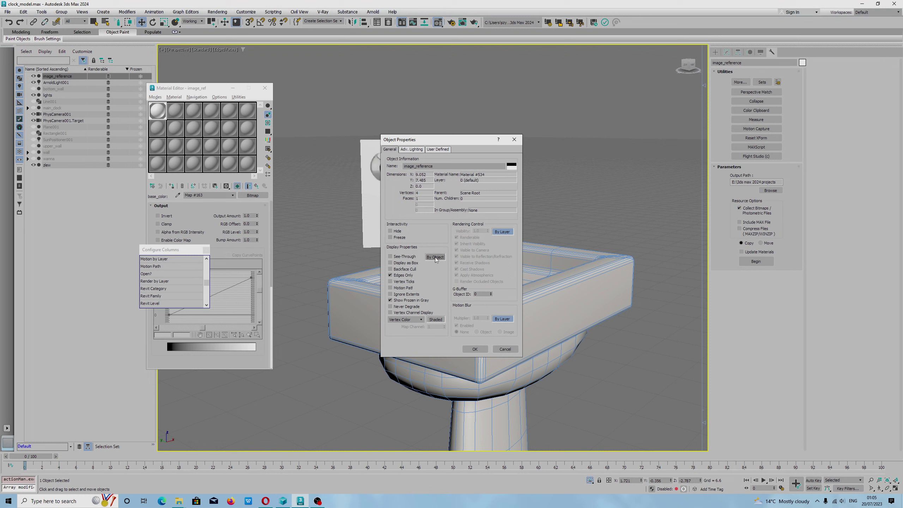
pyautogui.click(502, 231)
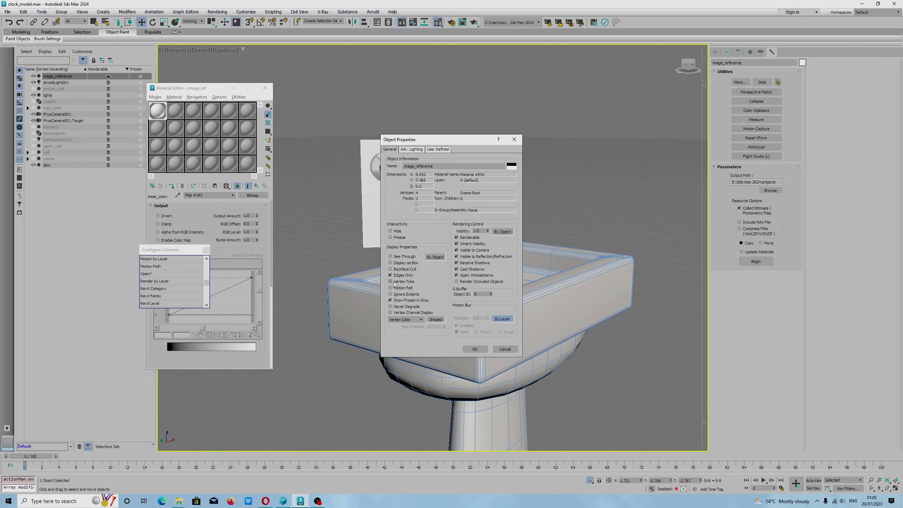
pyautogui.click(391, 257)
pyautogui.click(473, 348)
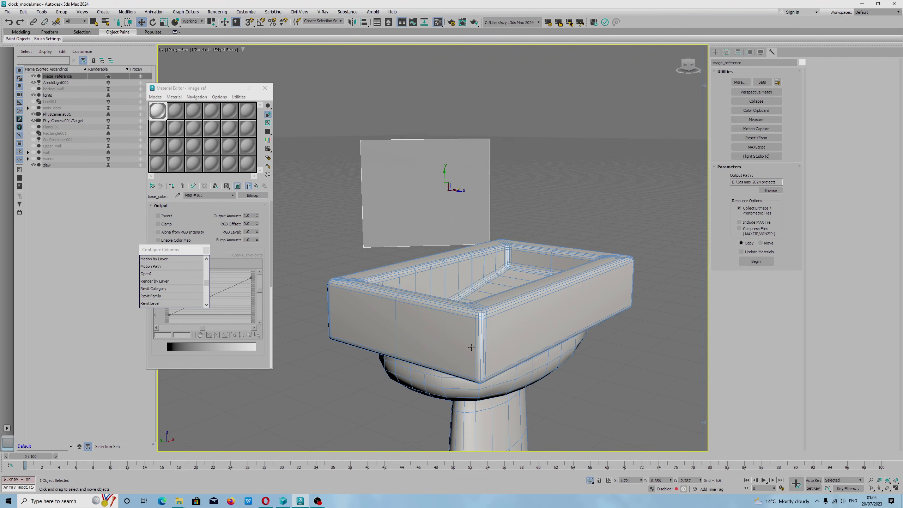
# Step: Set the viewport's material display to Shaded Materials with Maps
pyautogui.moveTo(398, 201)
pyautogui.keyDown('alt'); pyautogui.mouseDown(button='middle')
pyautogui.moveTo(412, 200)
pyautogui.moveTo(413, 213)
pyautogui.moveTo(419, 207)
pyautogui.moveTo(407, 206)
pyautogui.moveTo(409, 227)
pyautogui.mouseUp(button='middle'); pyautogui.keyUp('alt')
pyautogui.scroll(4, 412, 213)
pyautogui.scroll(-3, 413, 213)
pyautogui.click(208, 50)
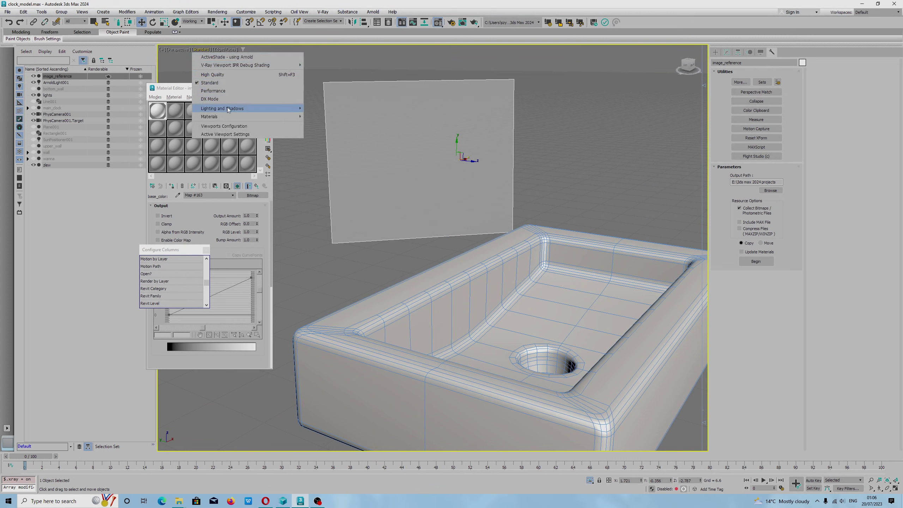
pyautogui.moveTo(229, 111)
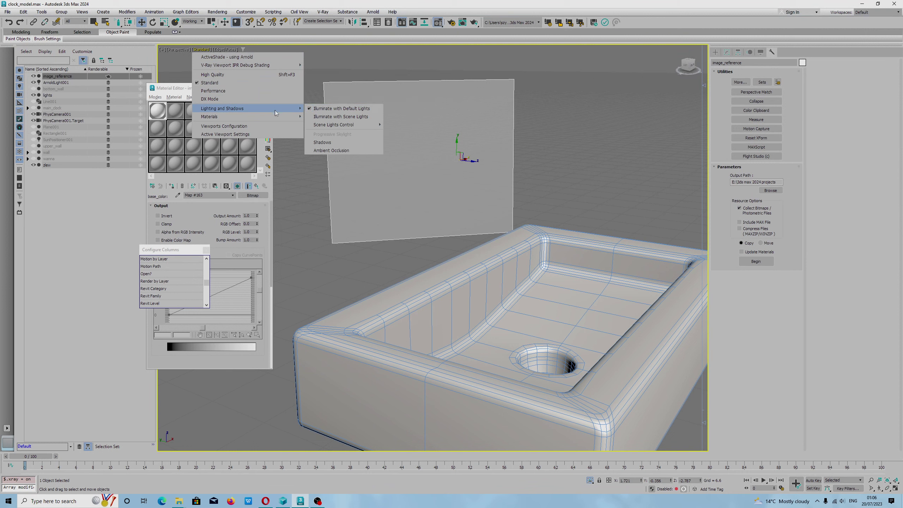
pyautogui.moveTo(273, 117)
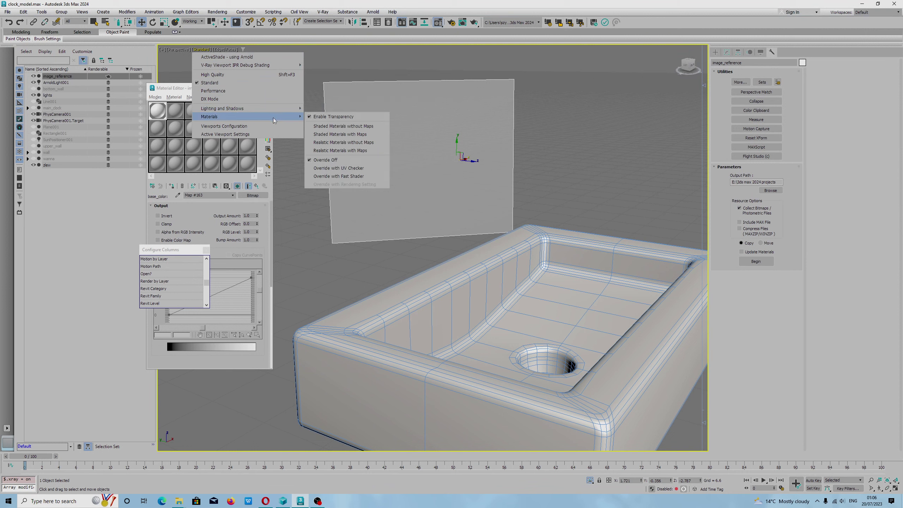
pyautogui.click(372, 135)
pyautogui.moveTo(459, 164)
pyautogui.keyDown('alt'); pyautogui.mouseDown(button='middle')
pyautogui.moveTo(436, 162)
pyautogui.moveTo(461, 181)
pyautogui.moveTo(460, 165)
pyautogui.moveTo(515, 136)
pyautogui.mouseUp(button='middle'); pyautogui.keyUp('alt')
# Step: Try to give image_reference thickness by extruding its polygon freehand into a box
pyautogui.click(727, 52)
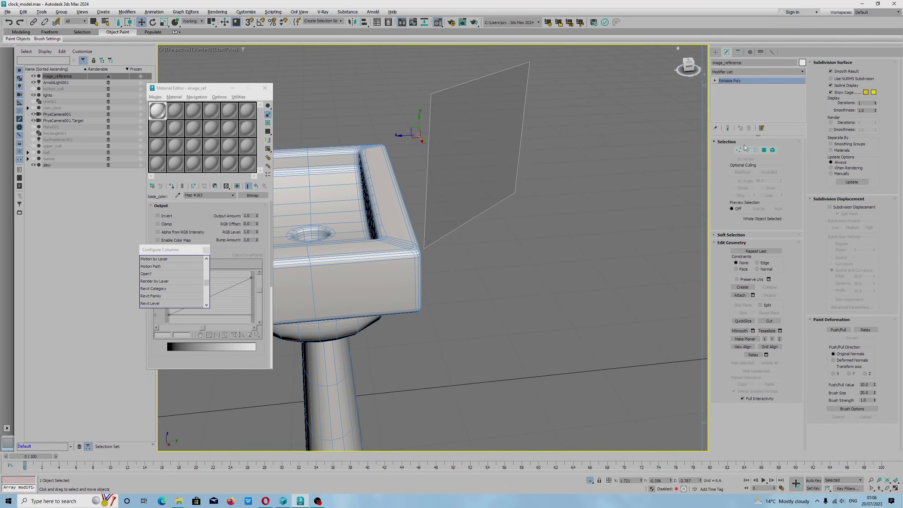
pyautogui.click(764, 150)
pyautogui.click(740, 259)
pyautogui.moveTo(486, 143)
pyautogui.mouseDown()
pyautogui.moveTo(485, 131)
pyautogui.moveTo(497, 149)
pyautogui.mouseUp()
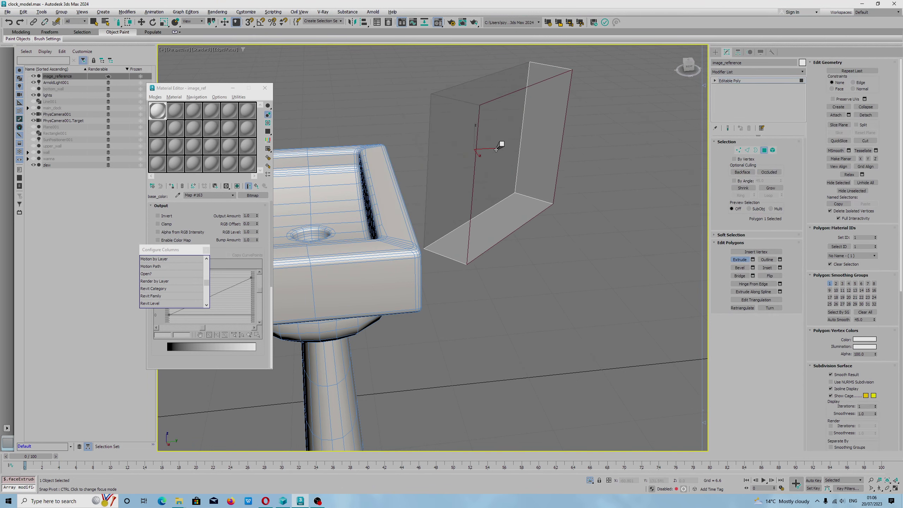
pyautogui.moveTo(453, 178)
pyautogui.keyDown('alt'); pyautogui.mouseDown(button='middle')
pyautogui.moveTo(555, 177)
pyautogui.moveTo(609, 165)
pyautogui.mouseUp(button='middle'); pyautogui.keyUp('alt')
pyautogui.press('w')
pyautogui.click(473, 212)
pyautogui.click(432, 230)
# Step: Undo the polygon extrusion on image_reference
pyautogui.hotkey('ctrl', 'z')
pyautogui.hotkey('ctrl', 'z')
pyautogui.hotkey('ctrl', 'z')
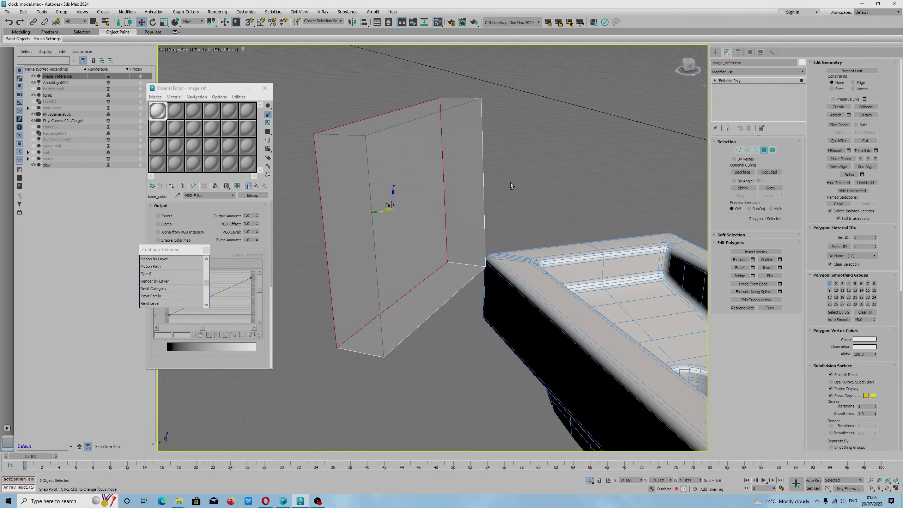
pyautogui.keyDown('alt'); pyautogui.moveTo(511, 182); pyautogui.dragTo(546, 183, button='middle'); pyautogui.keyUp('alt')
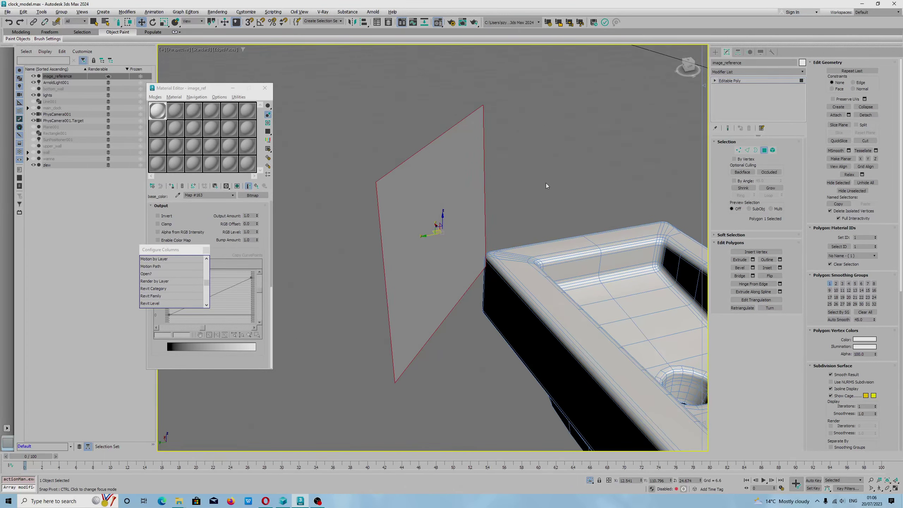
# Step: Leave polygon editing and add a Shell modifier to image_reference
pyautogui.click(800, 82)
pyautogui.click(803, 71)
pyautogui.scroll(-1, 803, 111)
pyautogui.scroll(-6, 801, 230)
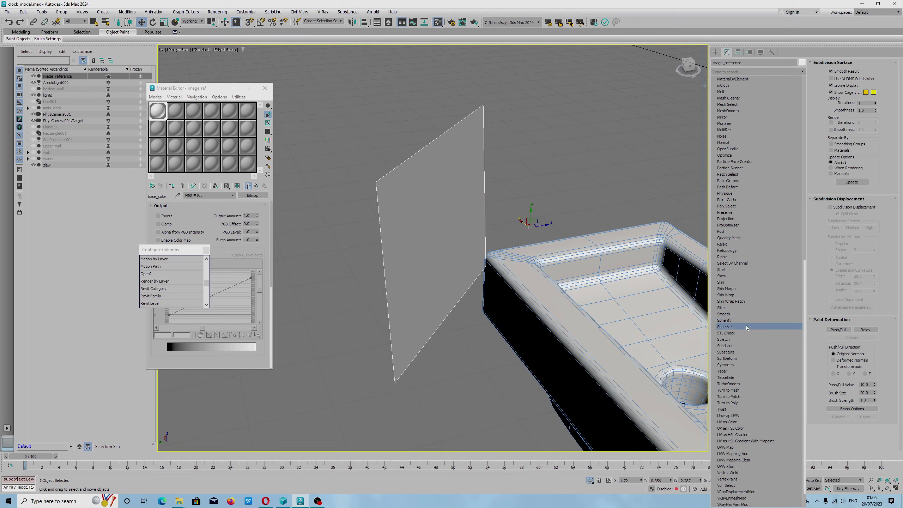
pyautogui.click(724, 270)
pyautogui.keyDown('alt'); pyautogui.moveTo(584, 209); pyautogui.dragTo(635, 247, button='middle'); pyautogui.keyUp('alt')
pyautogui.moveTo(602, 190)
pyautogui.keyDown('alt'); pyautogui.mouseDown(button='middle')
pyautogui.moveTo(561, 214)
pyautogui.moveTo(508, 214)
pyautogui.moveTo(561, 223)
pyautogui.mouseUp(button='middle'); pyautogui.keyUp('alt')
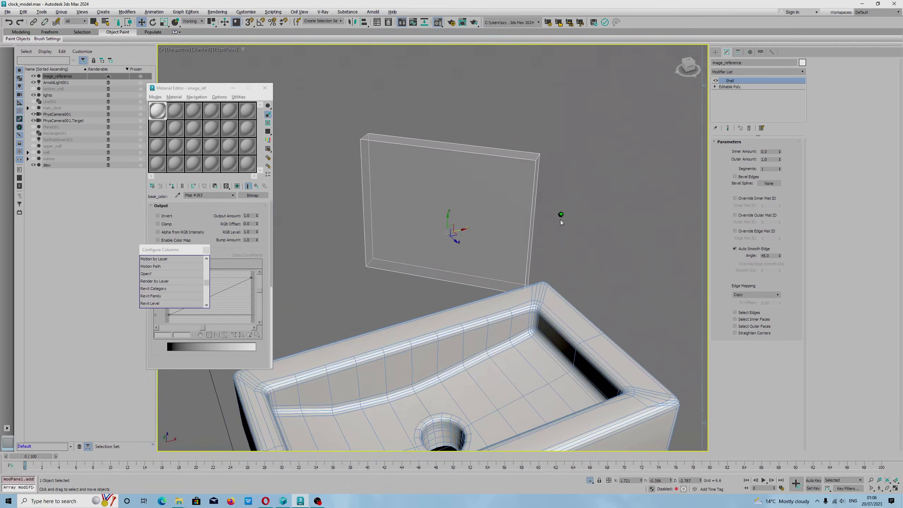
# Step: Disable See-Through for image_reference in its object properties
pyautogui.rightClick(560, 223)
pyautogui.click(516, 255)
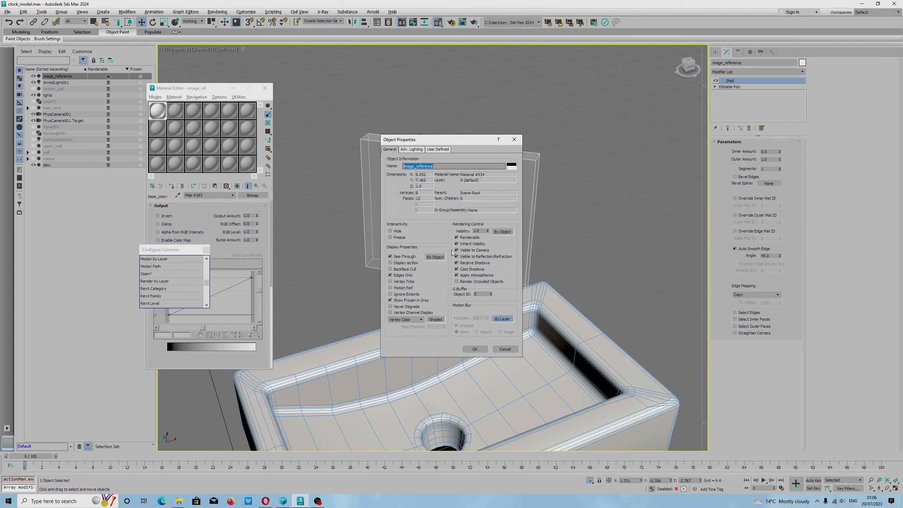
pyautogui.click(391, 257)
pyautogui.click(475, 349)
pyautogui.keyDown('alt'); pyautogui.moveTo(475, 349); pyautogui.dragTo(523, 187, button='middle'); pyautogui.keyUp('alt')
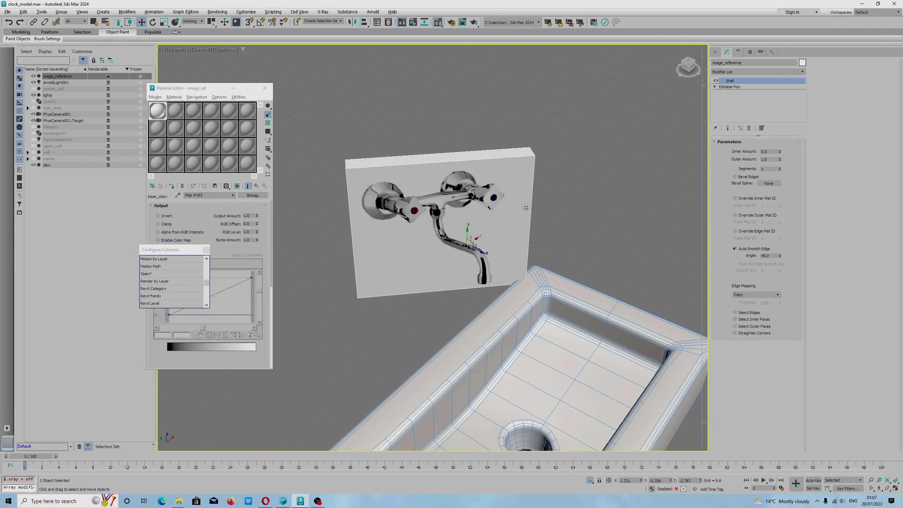
# Step: Reduce the Shell modifier's outer amount on image_reference to about 0.46
pyautogui.rightClick(505, 180)
pyautogui.click(793, 169)
pyautogui.moveTo(779, 159); pyautogui.dragTo(780, 173)
pyautogui.keyDown('alt'); pyautogui.moveTo(573, 202); pyautogui.dragTo(515, 210, button='middle'); pyautogui.keyUp('alt')
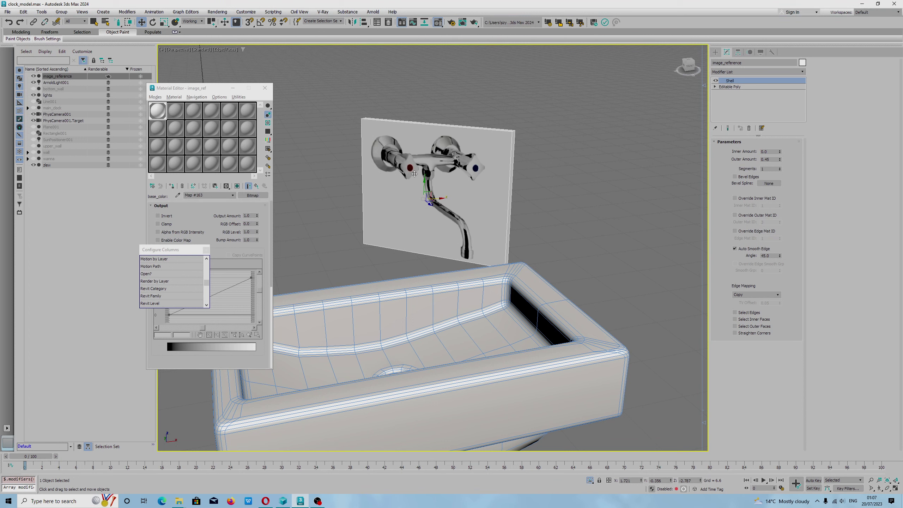
# Step: Set the sink's rendering control to By Object in its object properties and toggle its Renderable state in the object list
pyautogui.click(385, 287)
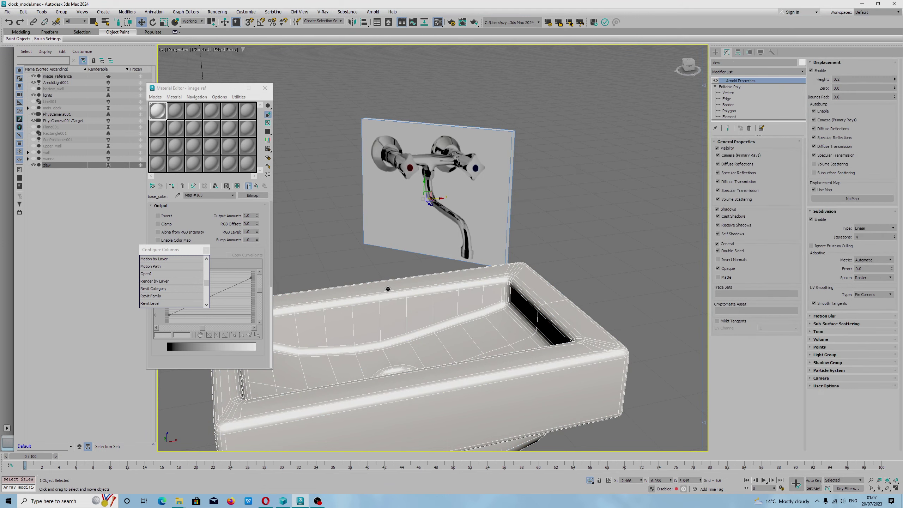
pyautogui.rightClick(387, 287)
pyautogui.click(407, 358)
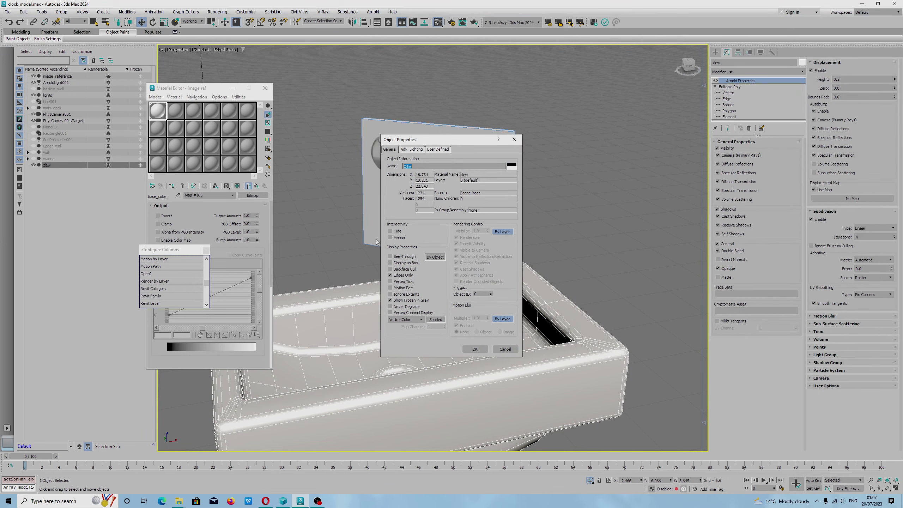
pyautogui.click(500, 231)
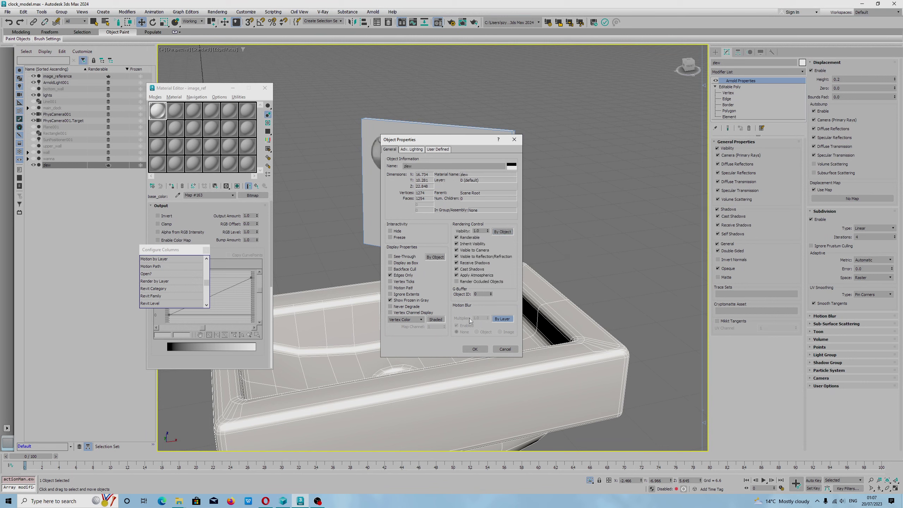
pyautogui.click(476, 349)
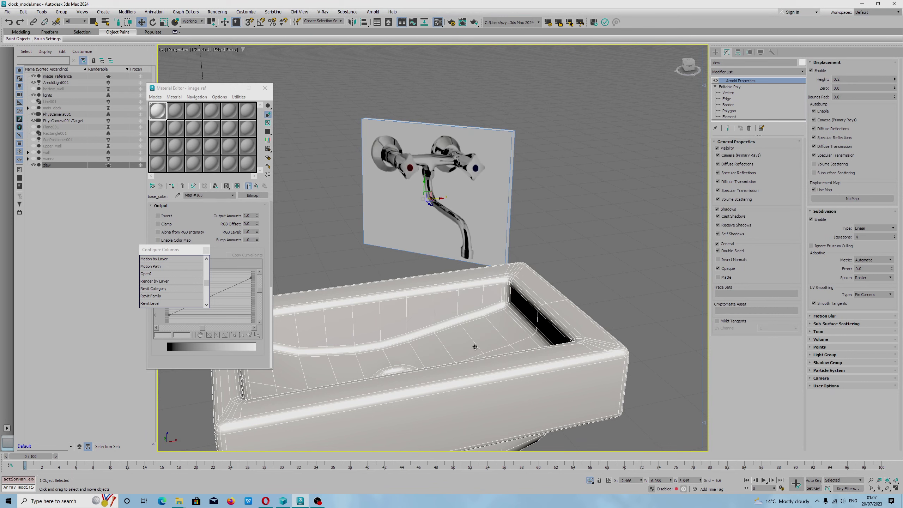
pyautogui.click(108, 167)
pyautogui.moveTo(517, 235)
pyautogui.keyDown('alt'); pyautogui.mouseDown(button='middle')
pyautogui.moveTo(513, 254)
pyautogui.moveTo(530, 242)
pyautogui.moveTo(521, 241)
pyautogui.mouseUp(button='middle'); pyautogui.keyUp('alt')
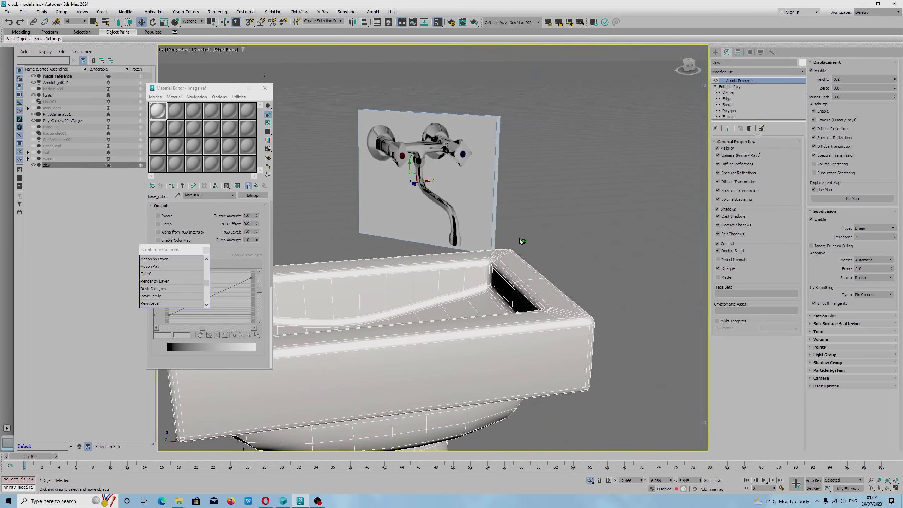